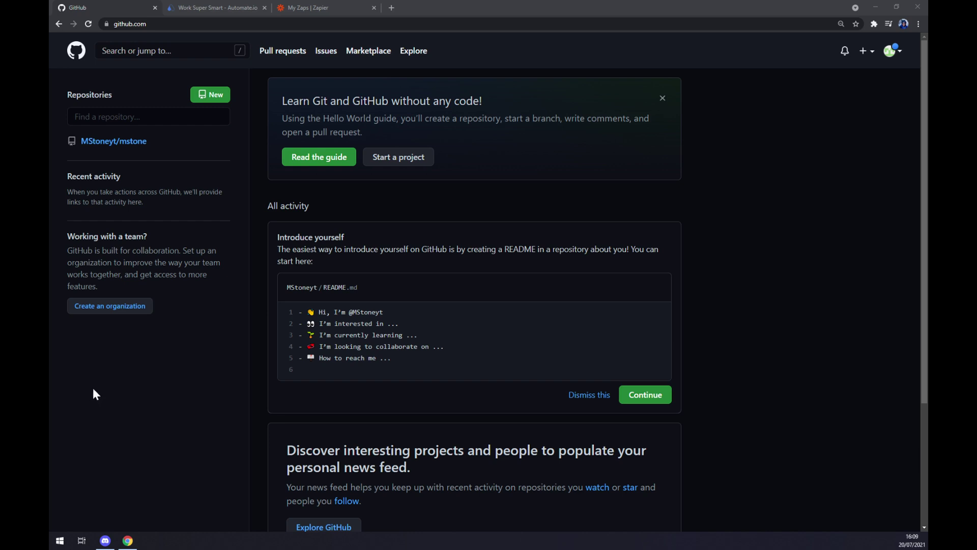
On the automate.io site, show the Integrations menu listing e-commerce apps like Shopify, Etsy and WooCommerce.
click(195, 6)
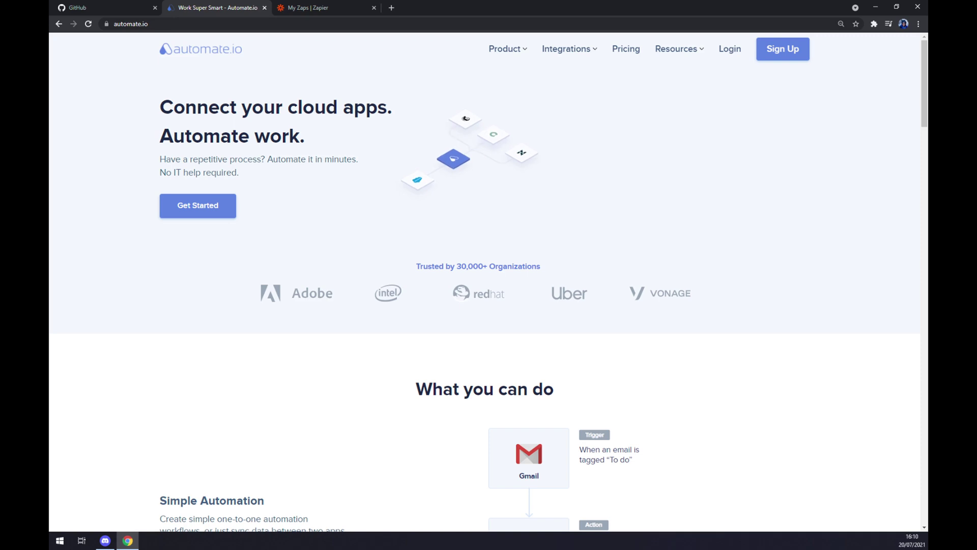
mouse_move(565, 60)
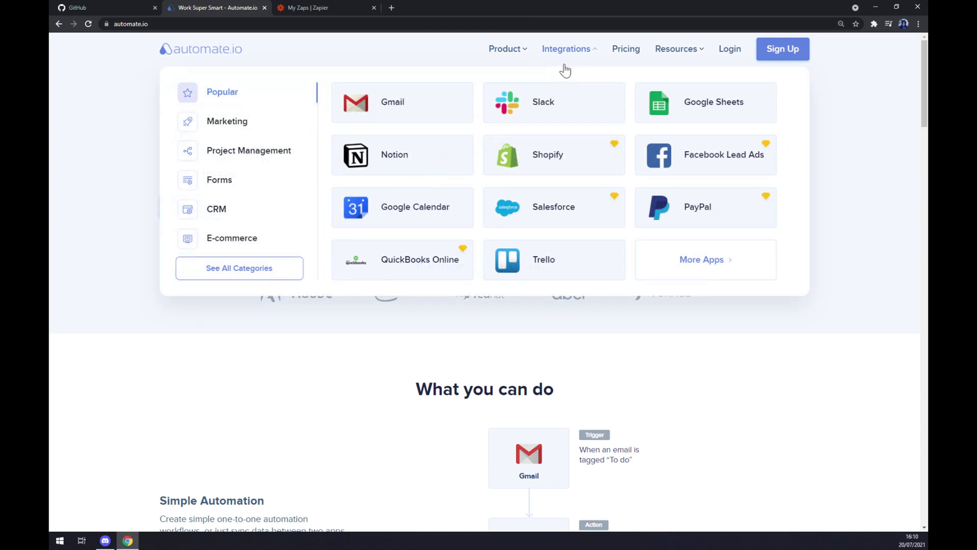
From all categories, find and open GitHub integrations, then filter partner apps with 'slack'.
click(263, 279)
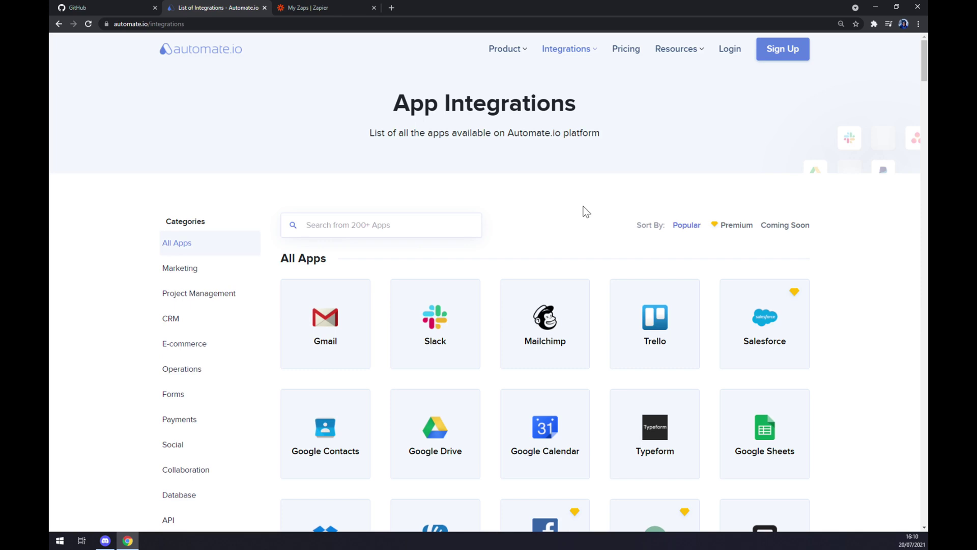
text(githu)
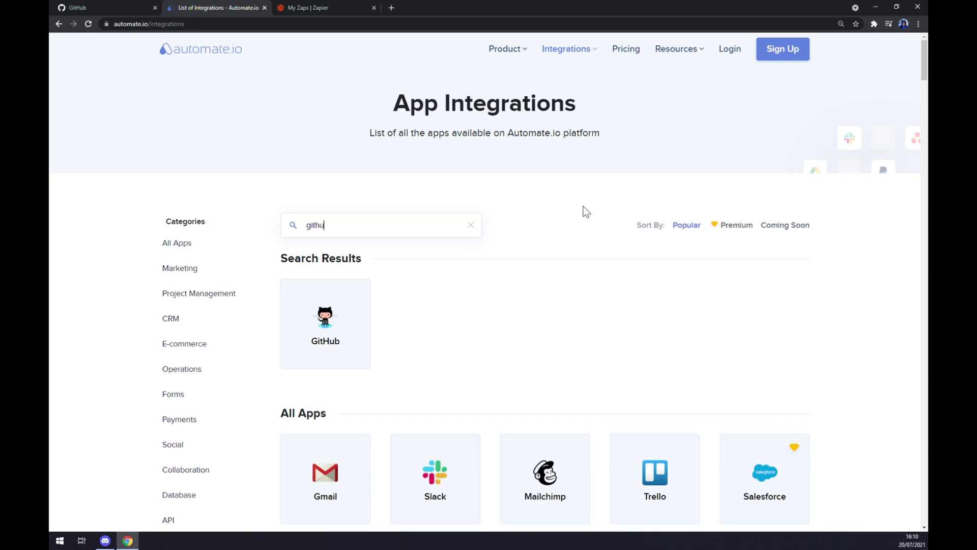
click(292, 348)
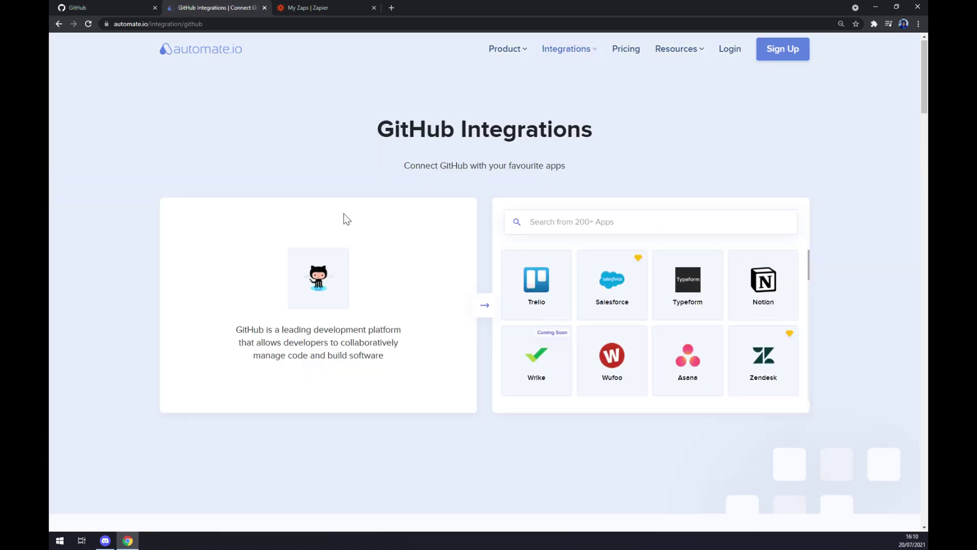
click(530, 222)
text(slack)
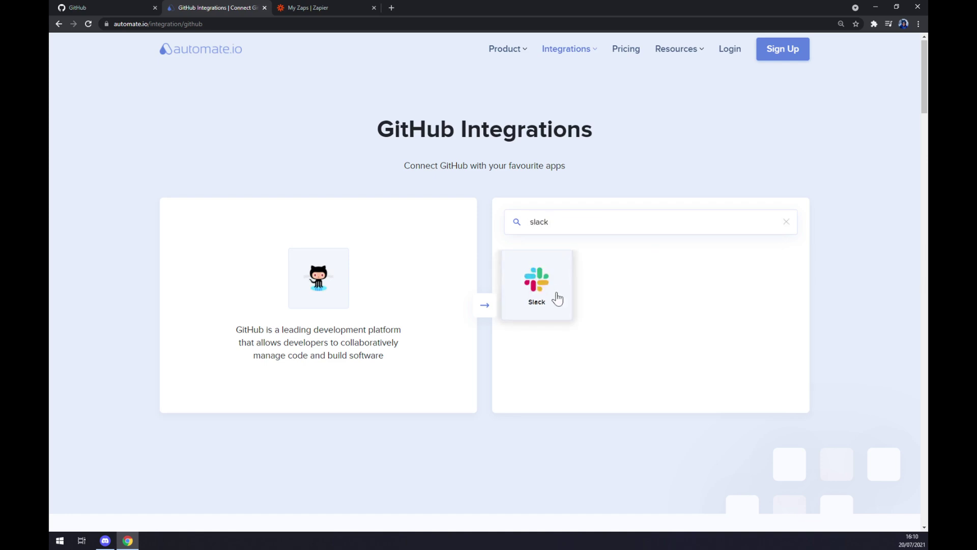
Open the GitHub + Slack page and scroll down to the Create your own Integration builder.
click(556, 299)
scroll(596, 286, down, 2)
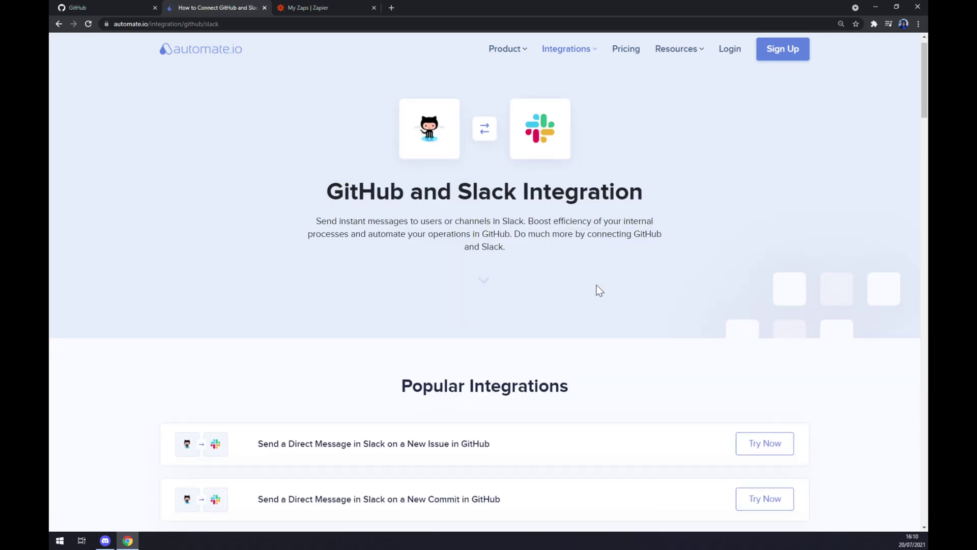
scroll(478, 255, up, 2)
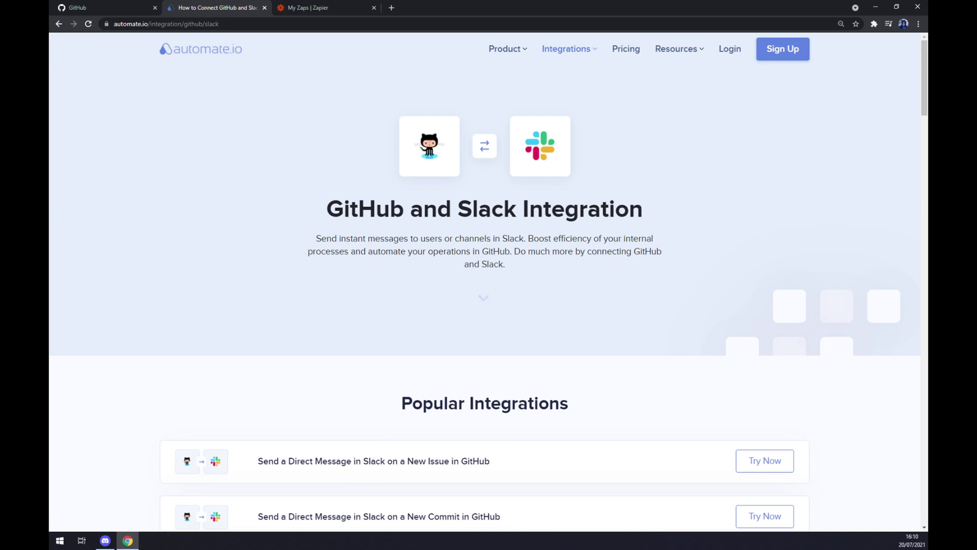
scroll(382, 230, down, 5)
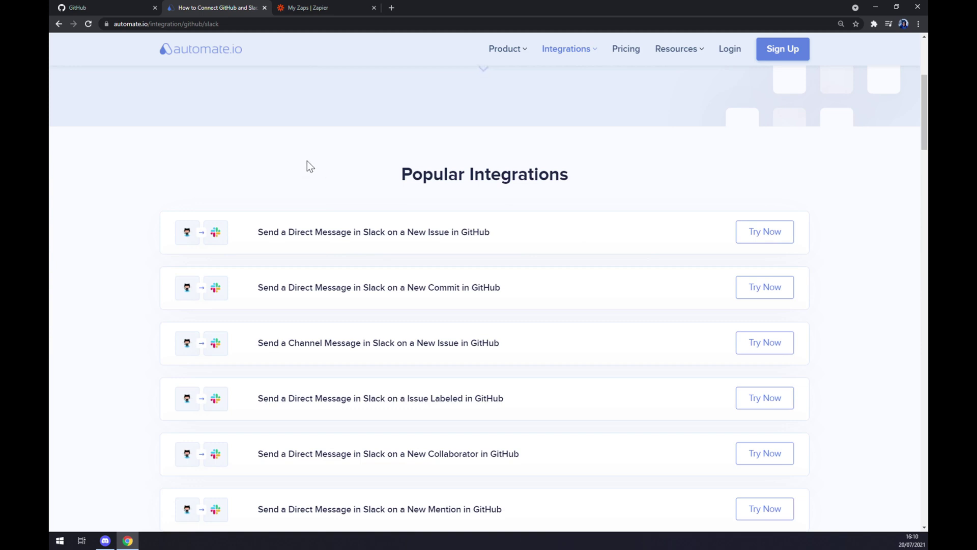
scroll(321, 161, down, 1)
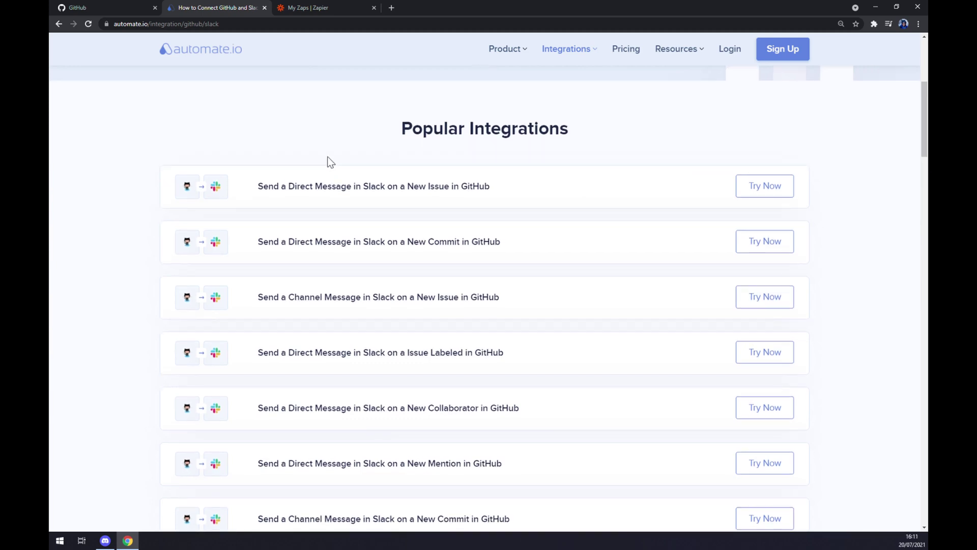
scroll(341, 161, down, 6)
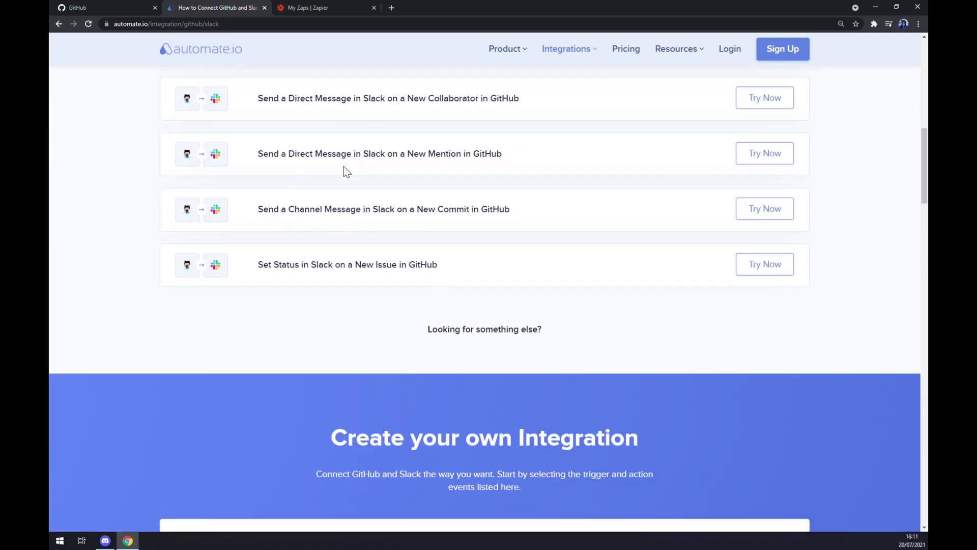
scroll(343, 166, down, 4)
drag(330, 244, 647, 252)
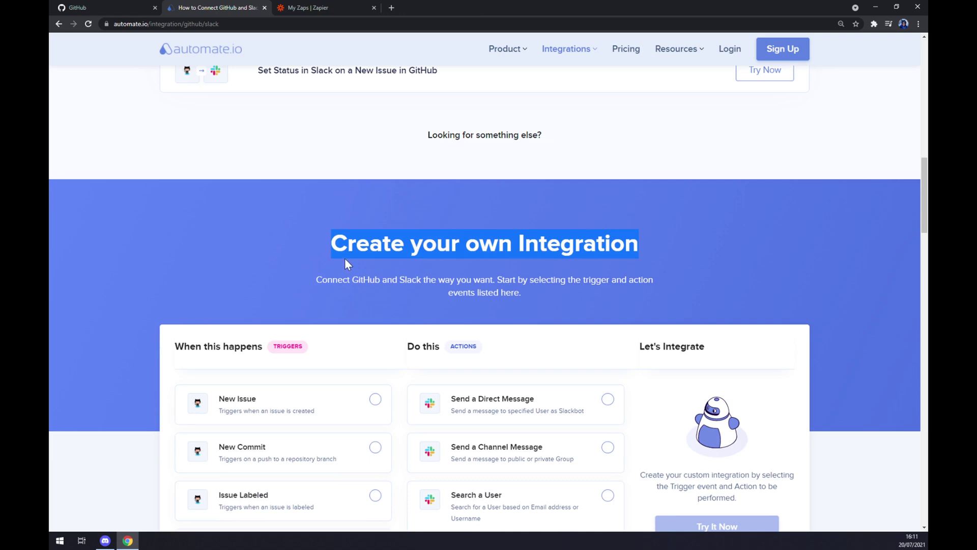
Choose New Issue as the GitHub trigger and Send a Direct Message as the Slack action.
scroll(345, 259, down, 5)
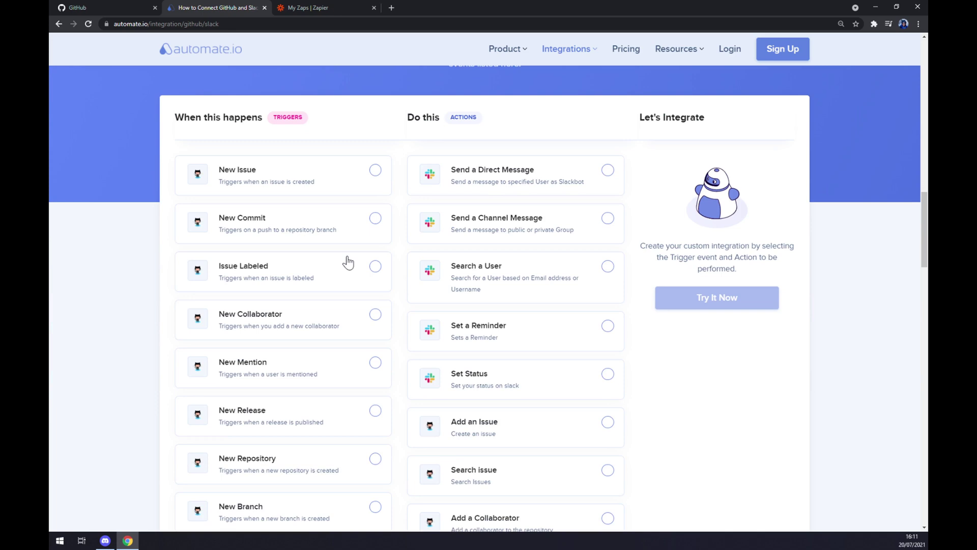
scroll(349, 262, up, 1)
drag(305, 164, 261, 167)
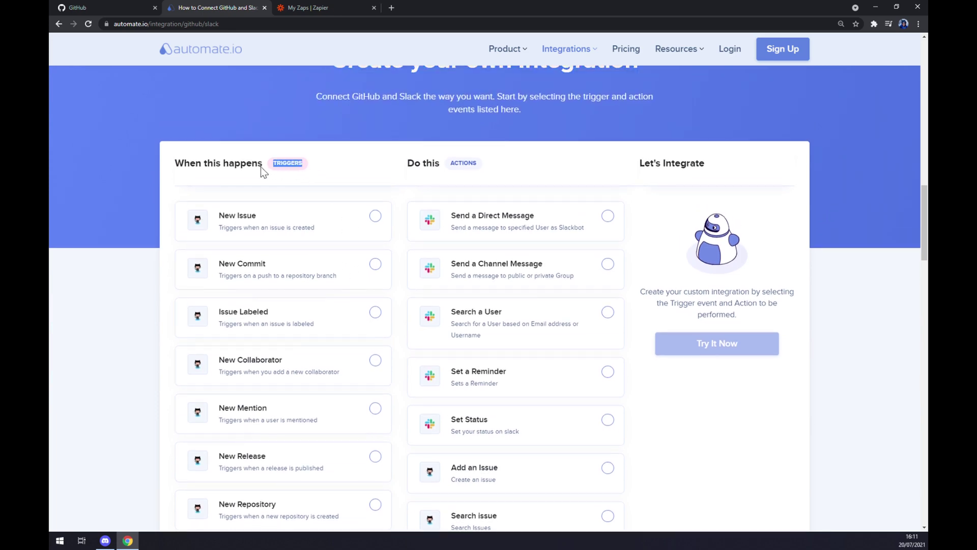
click(275, 192)
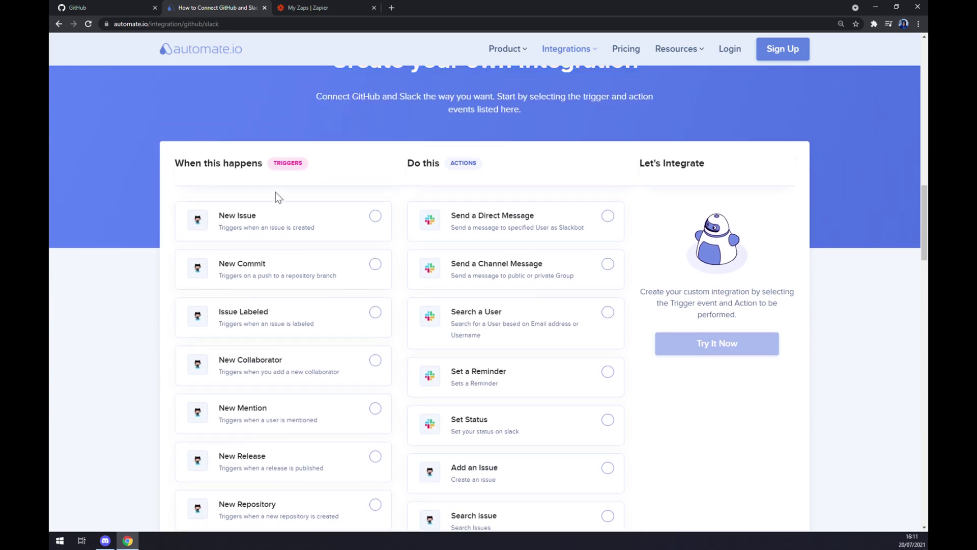
click(339, 228)
click(562, 233)
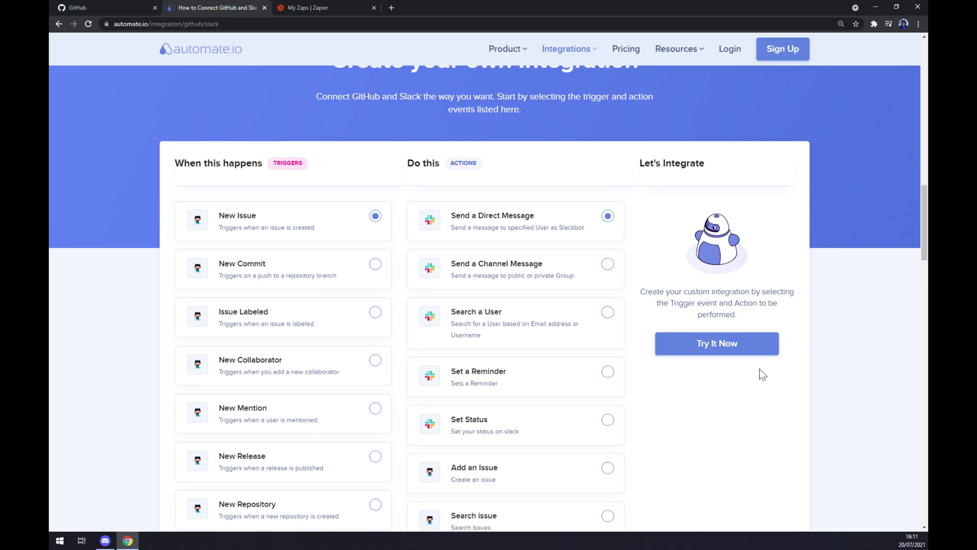
Try the New Issue to Slack Direct Message integration, landing on the sign-up page.
click(738, 349)
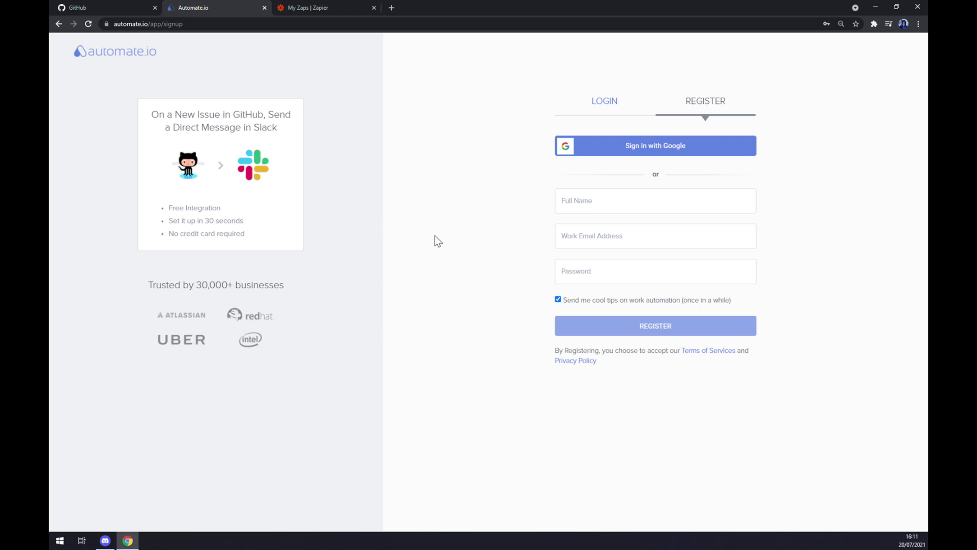
In Zapier, set the zap trigger to GitHub's New Organization event and continue.
click(123, 63)
click(316, 6)
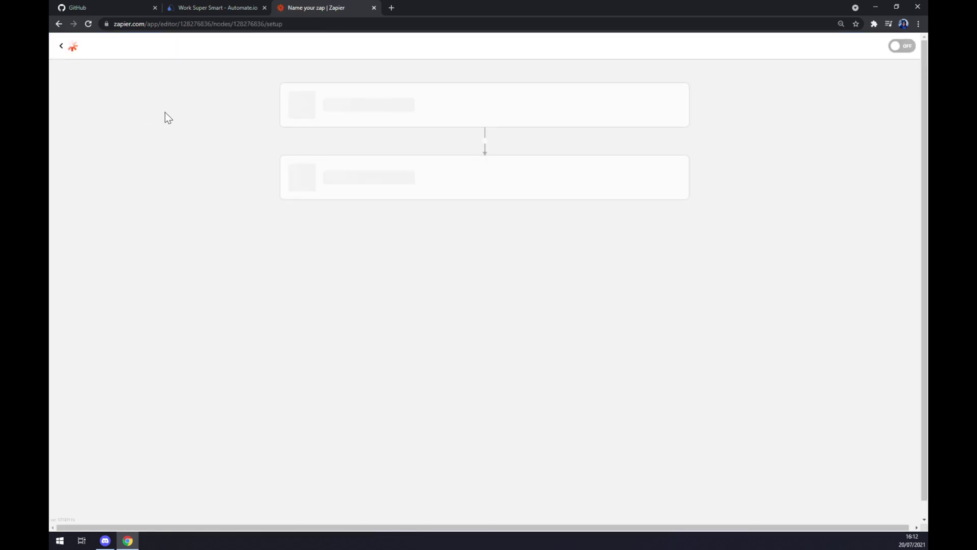
drag(442, 114, 308, 108)
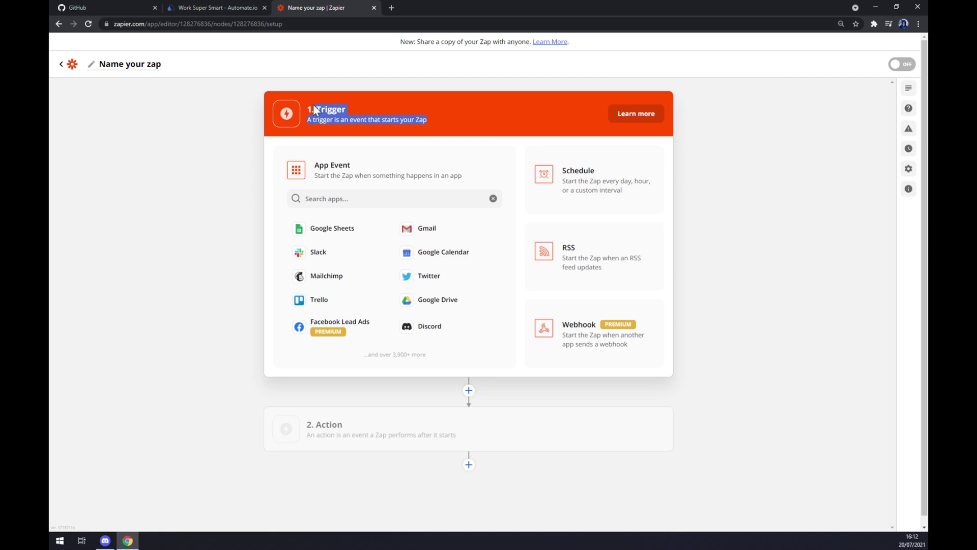
click(356, 196)
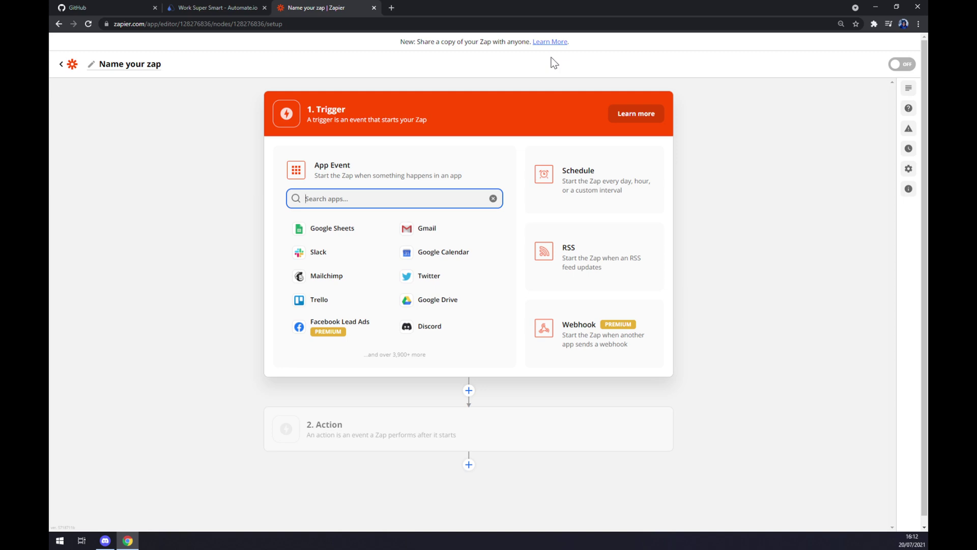
text(github)
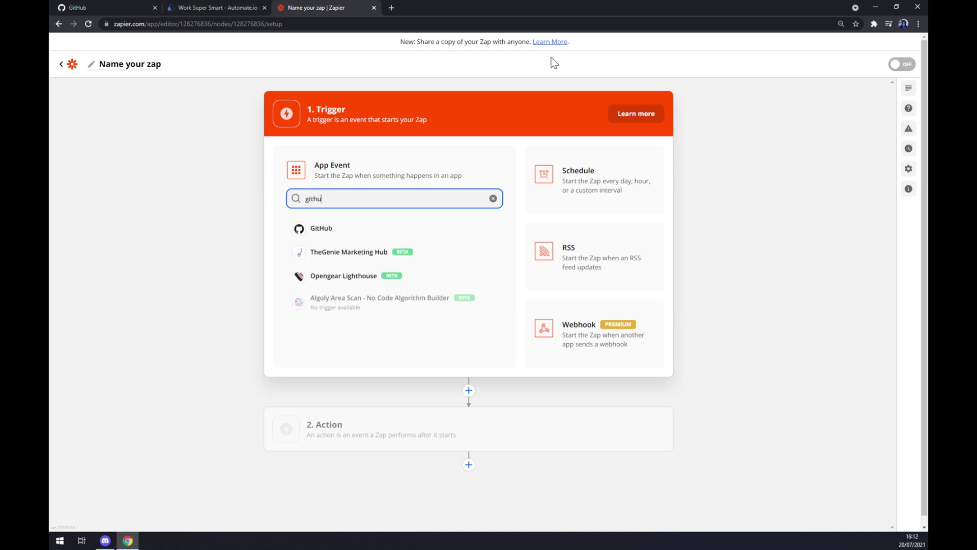
click(349, 234)
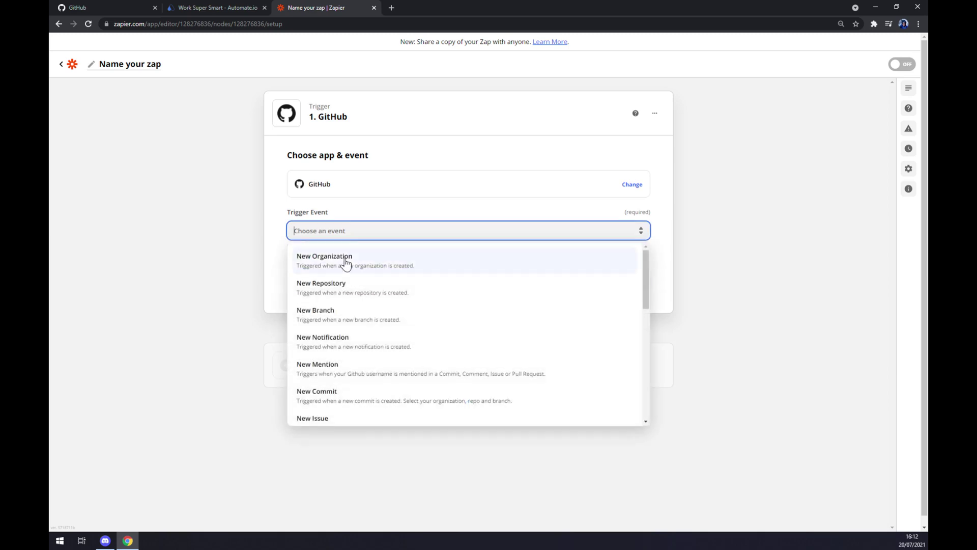
click(314, 261)
click(405, 285)
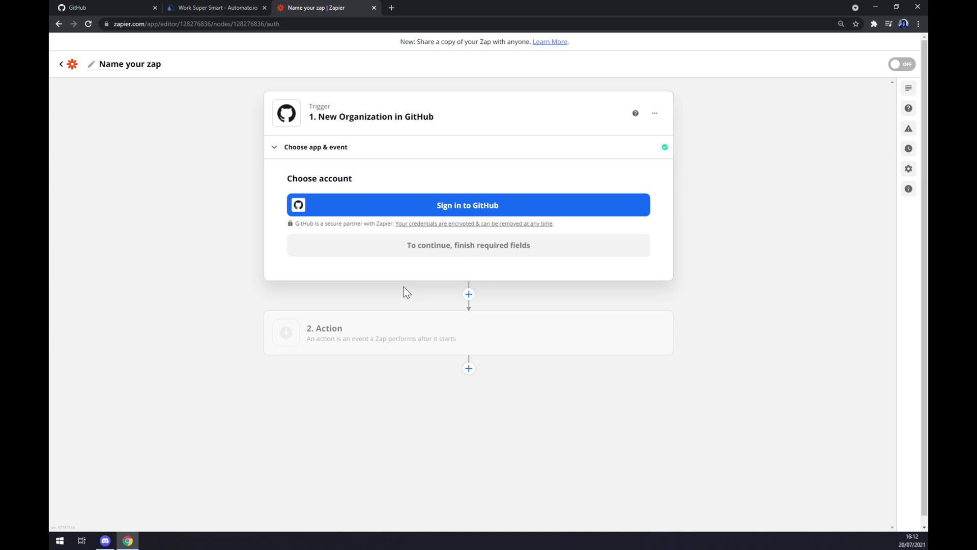
Set the zap's action to Slack's Send Channel Message and continue to account selection.
click(385, 338)
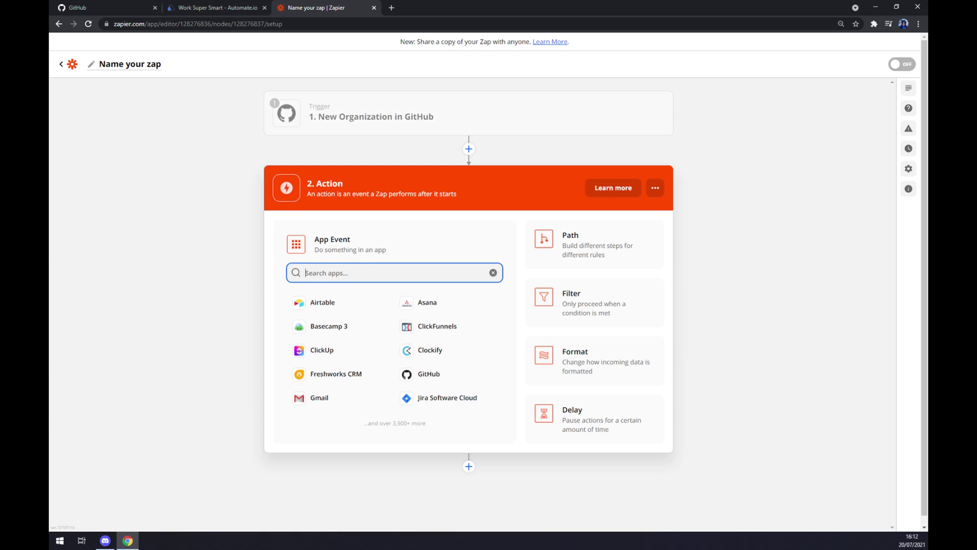
text(slack)
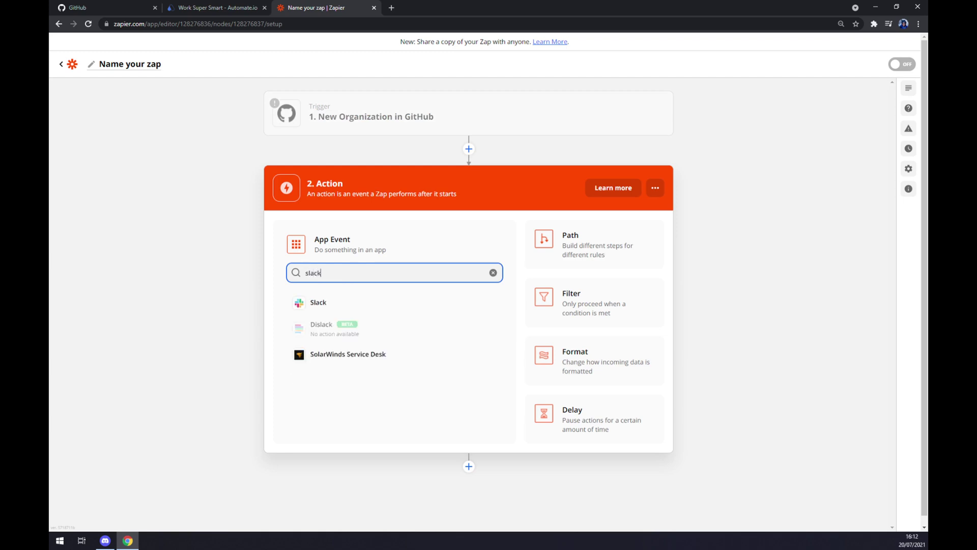
click(352, 304)
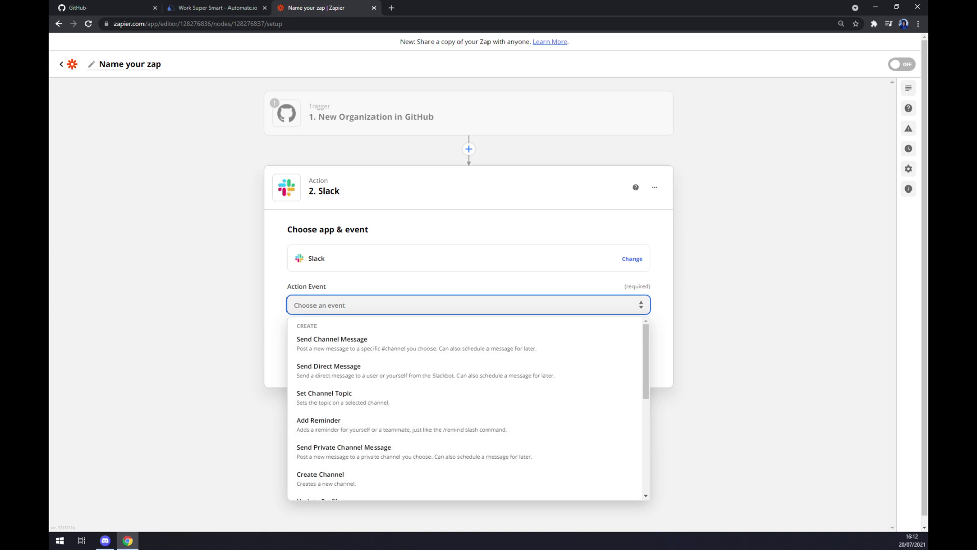
click(354, 345)
click(353, 352)
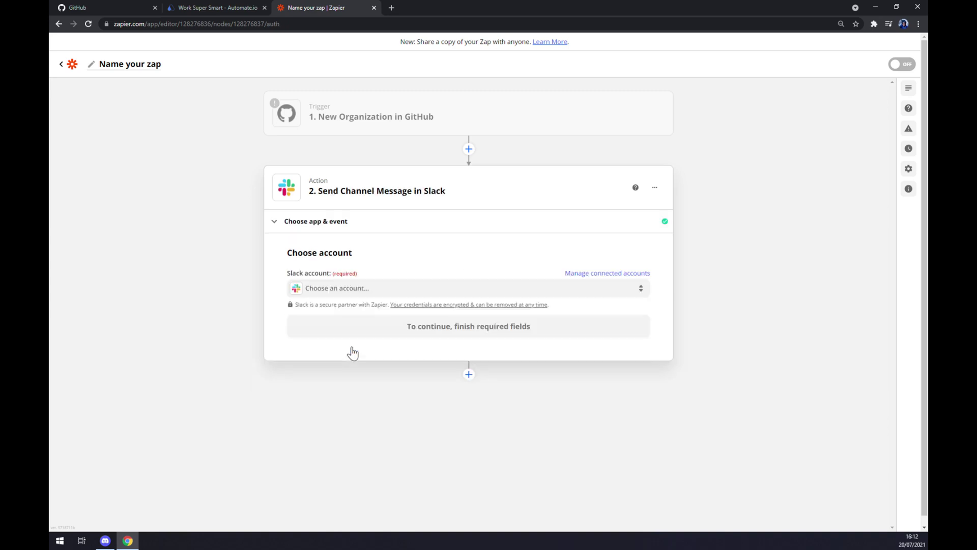